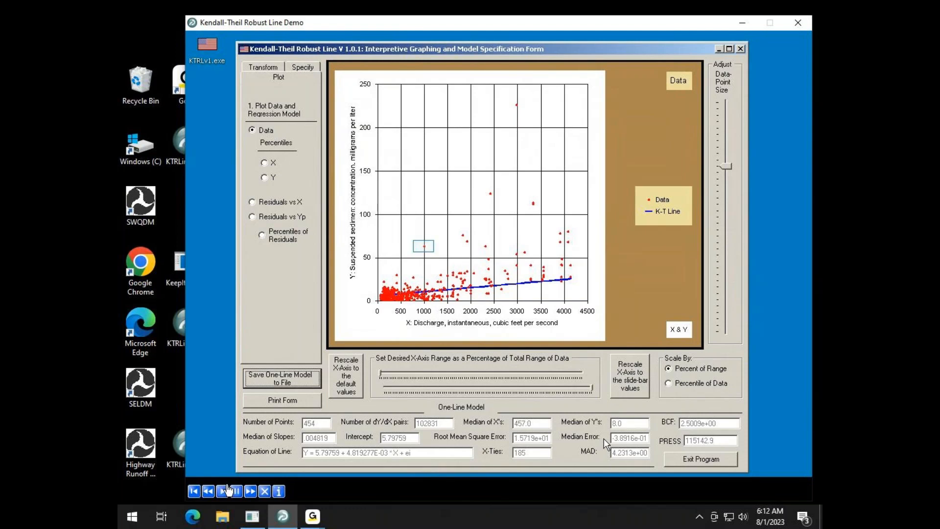
- Adjust the data-point size to show small filled squares and lower the upper limit of the X-axis range
{"action": "left_click", "coordinate": [424, 247]}
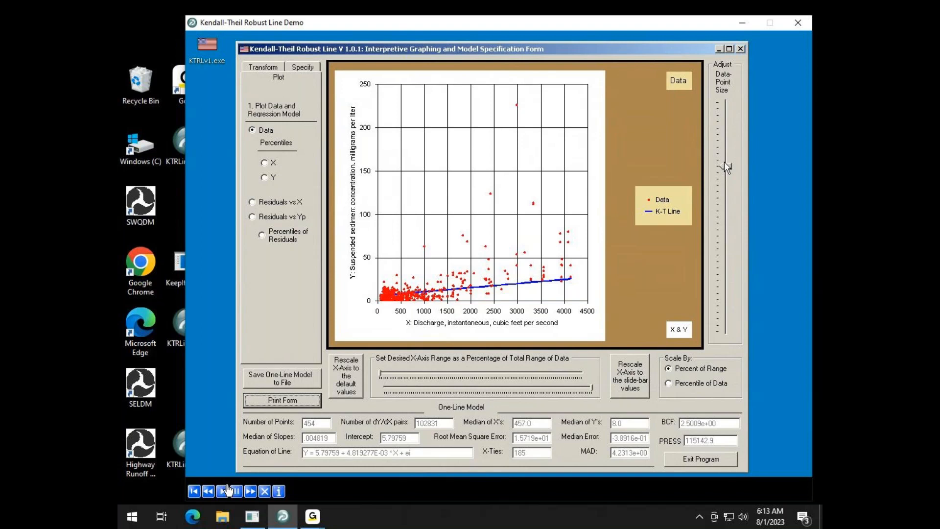
{"action": "left_click_drag", "start_coordinate": [724, 162], "coordinate": [725, 126]}
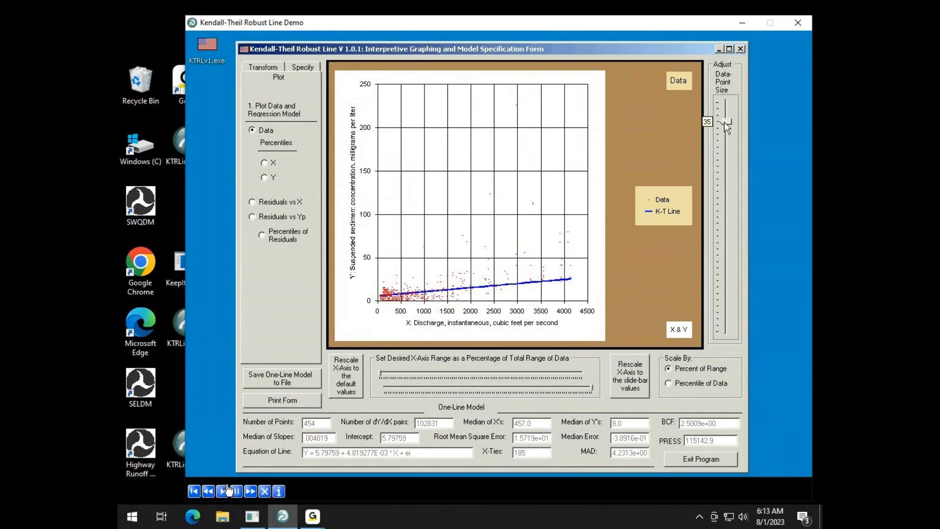
{"action": "left_click_drag", "start_coordinate": [724, 125], "coordinate": [722, 290]}
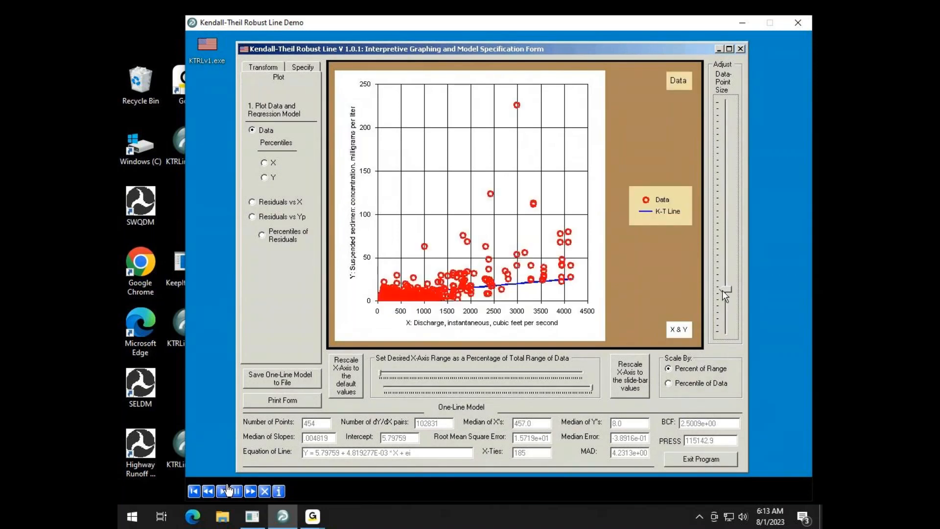
{"action": "left_click_drag", "start_coordinate": [724, 285], "coordinate": [730, 203]}
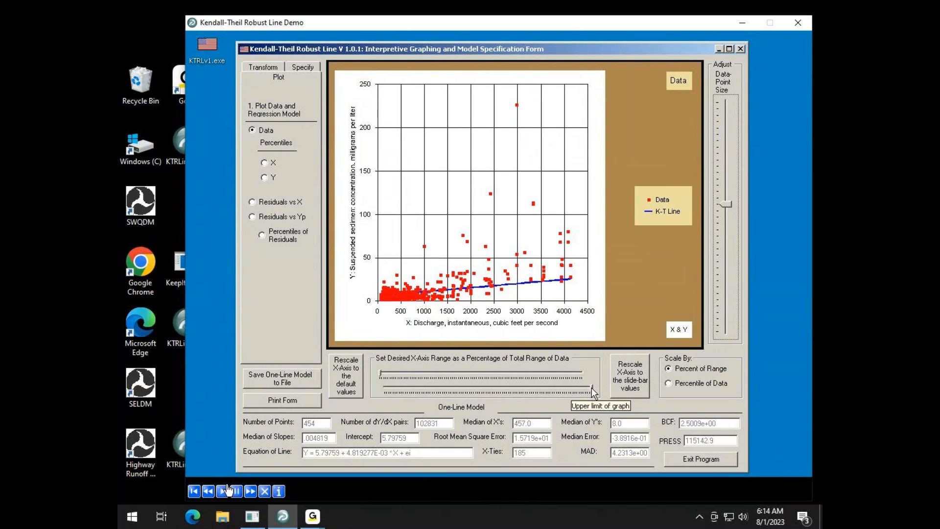
{"action": "left_click_drag", "start_coordinate": [592, 388], "coordinate": [515, 392]}
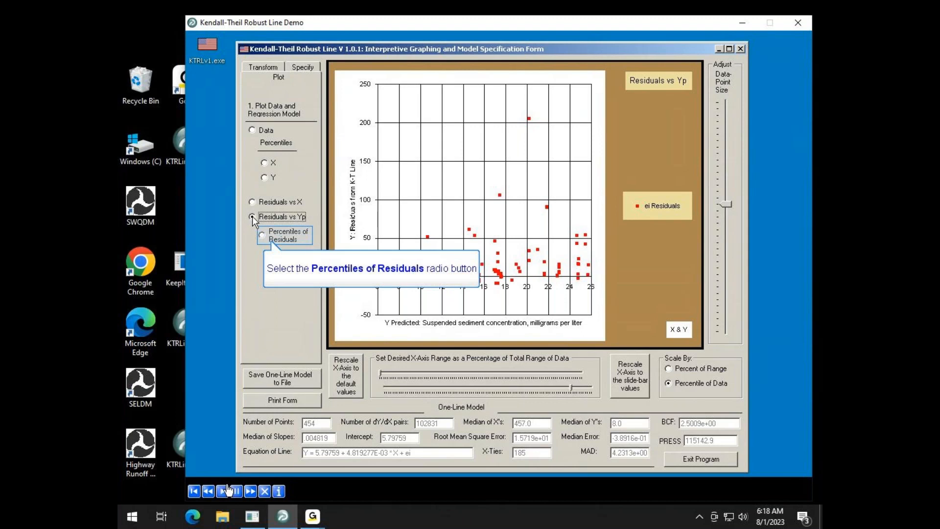
- Plot the percentiles of residuals and return to the data plot with the K-T line
{"action": "left_click", "coordinate": [262, 234]}
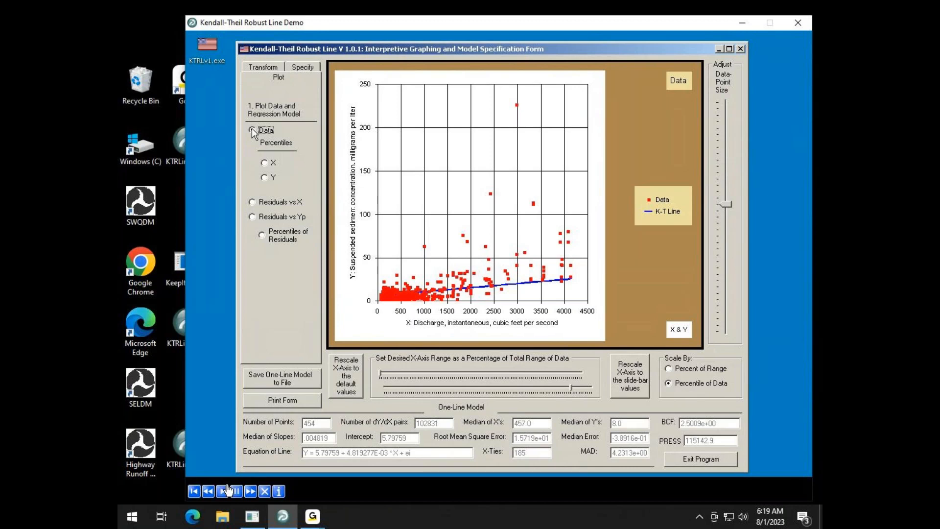
{"action": "left_click", "coordinate": [252, 130]}
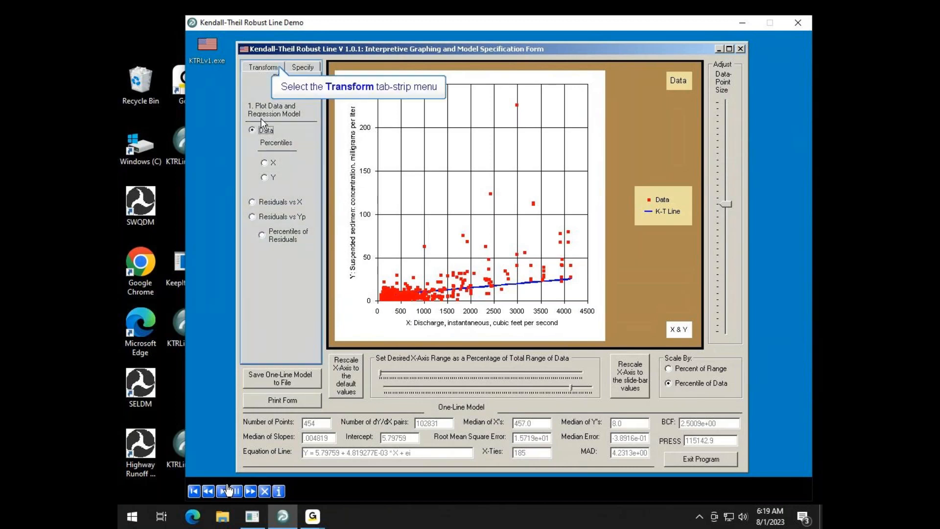
- Choose the log10 transformation for both the X and Y data
{"action": "left_click", "coordinate": [267, 68]}
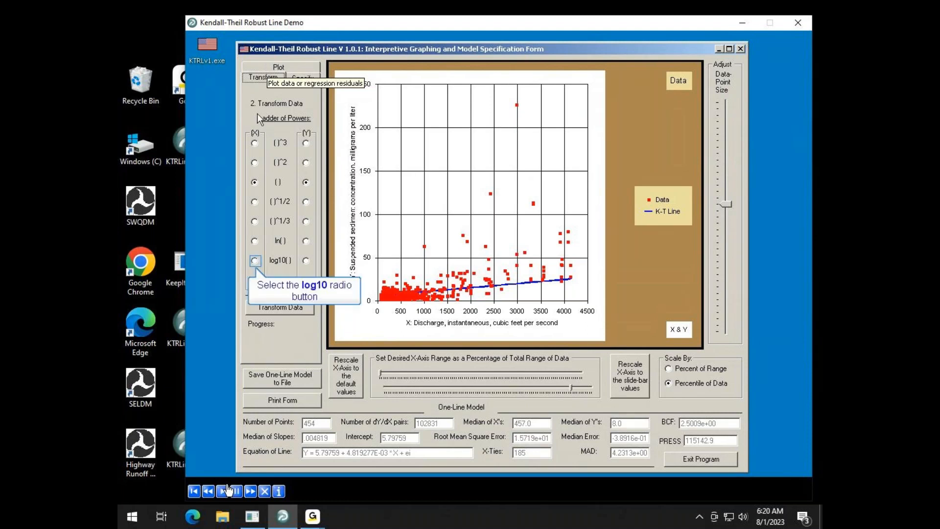
{"action": "left_click", "coordinate": [254, 260]}
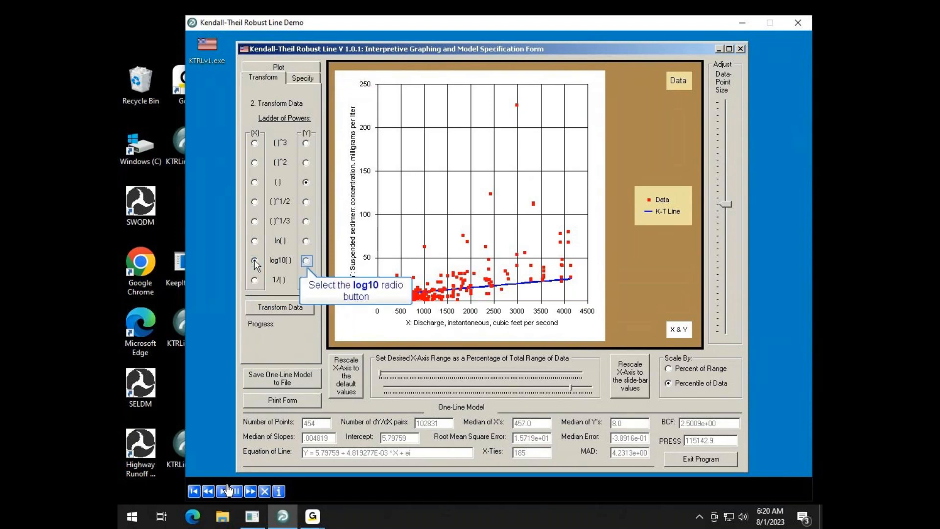
{"action": "left_click", "coordinate": [306, 261]}
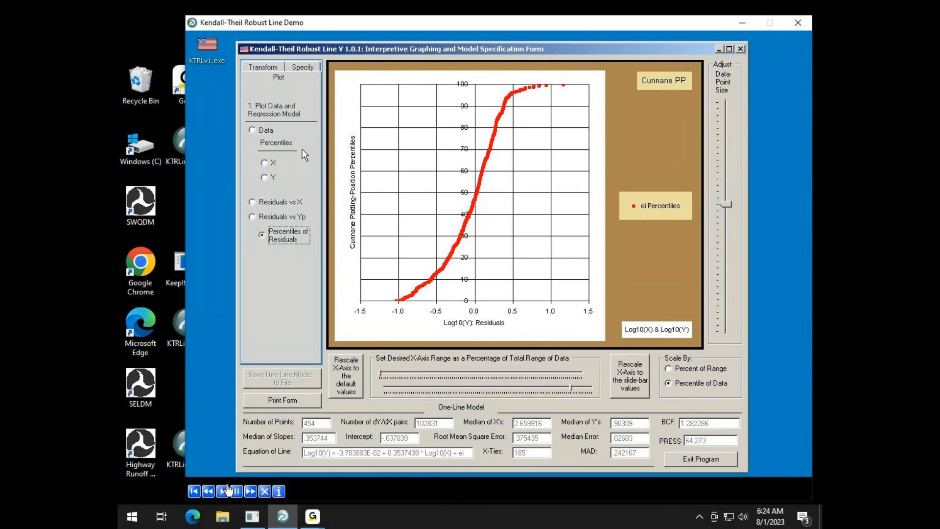
- Open the regression model segment specification for the log10-transformed data
{"action": "left_click", "coordinate": [305, 67]}
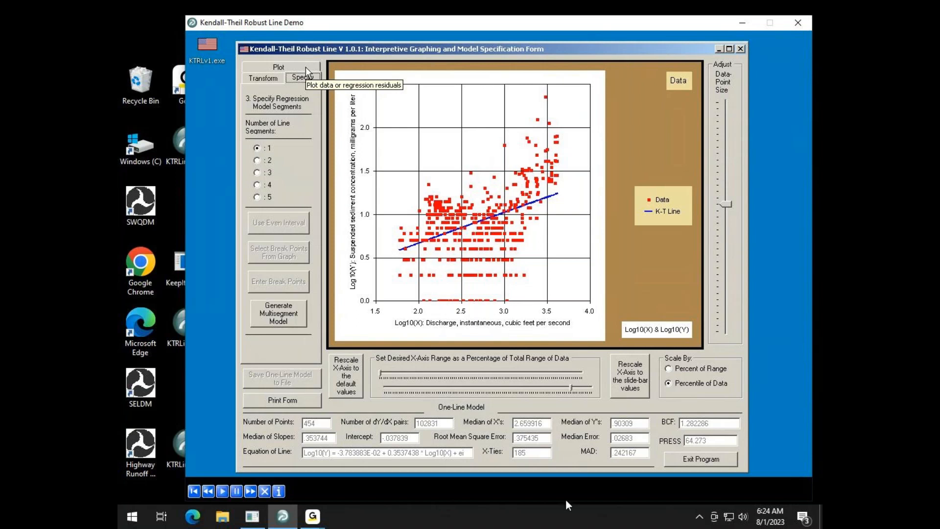
{"action": "left_click", "coordinate": [752, 73]}
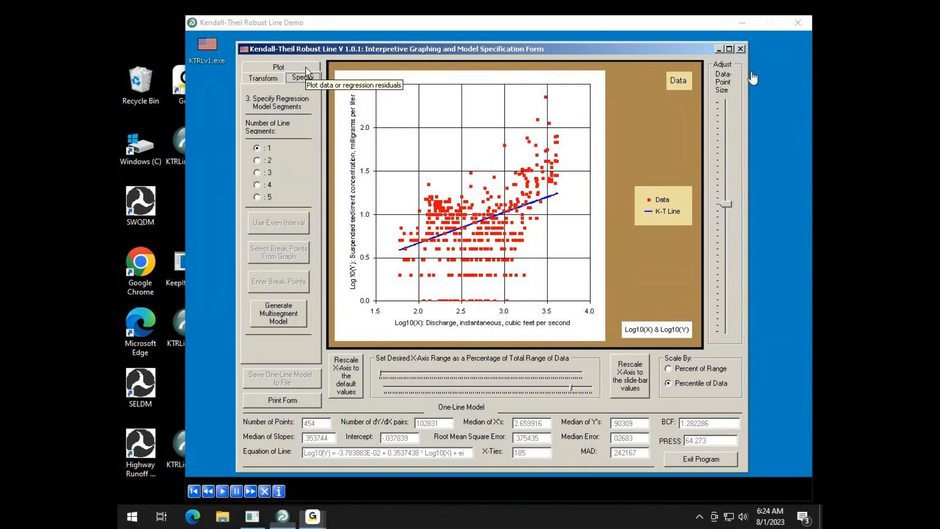
{"action": "left_click", "coordinate": [751, 73]}
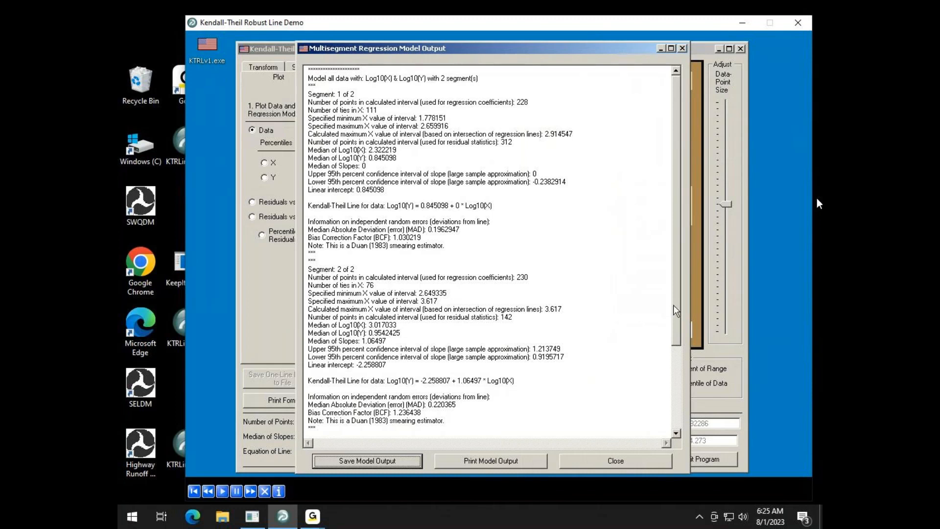
- Read through the two-segment regression output down to the total model fit information
{"action": "scroll", "coordinate": [675, 312], "scroll_direction": "down", "scroll_amount": 1}
{"action": "left_click_drag", "start_coordinate": [675, 316], "coordinate": [678, 397]}
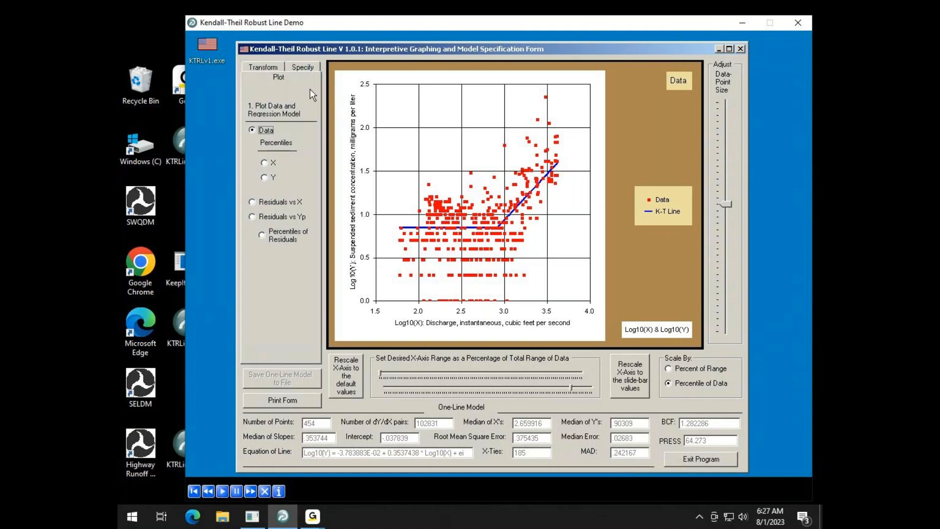
- Pick the data point at X = 1200, Y = 13 on the graph as the two-segment break point and generate the multisegment model
{"action": "left_click", "coordinate": [310, 68]}
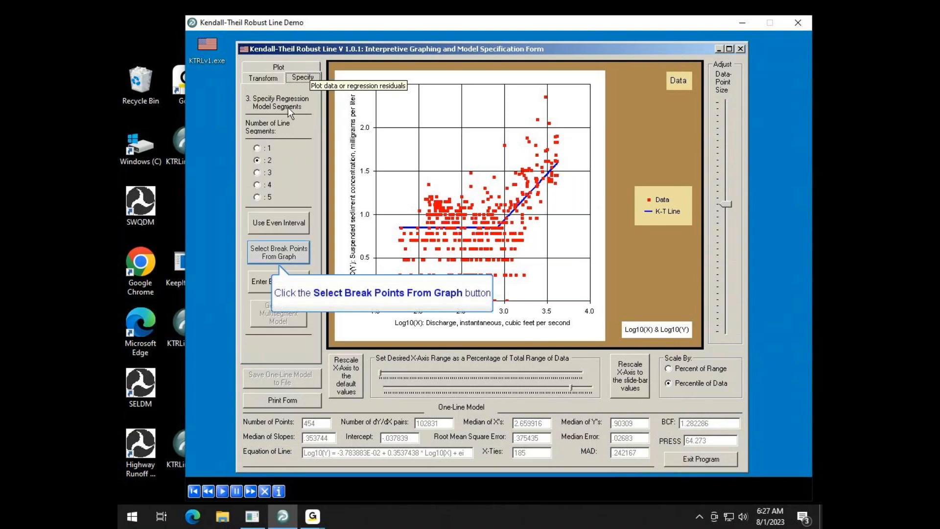
{"action": "left_click", "coordinate": [280, 253]}
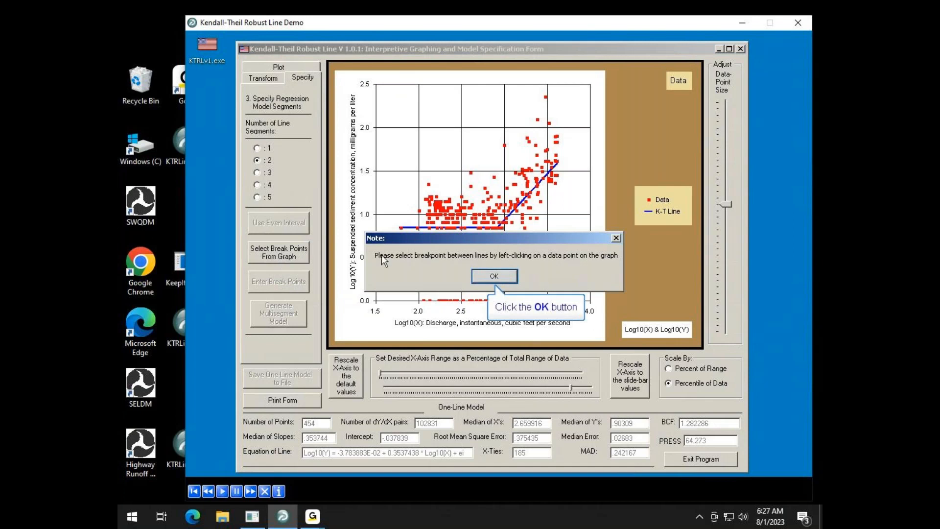
{"action": "left_click", "coordinate": [506, 277]}
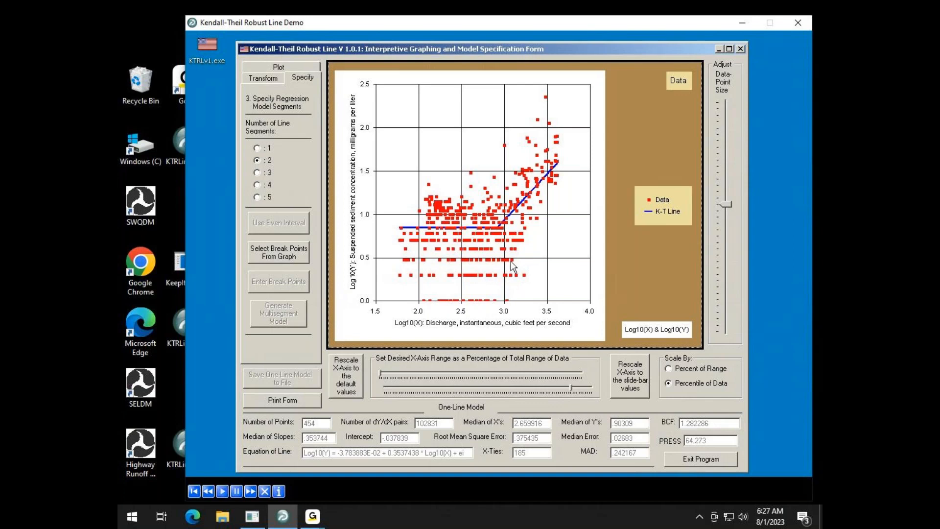
{"action": "left_click", "coordinate": [521, 224]}
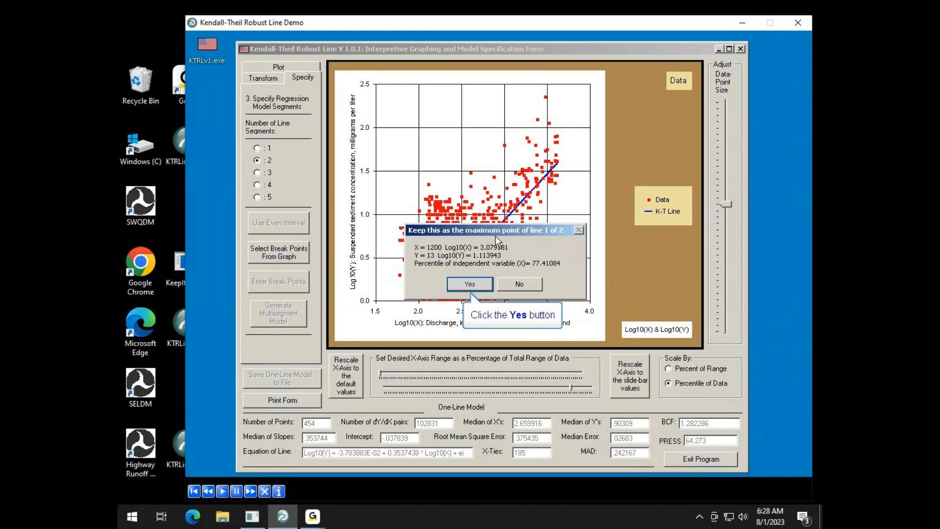
{"action": "left_click", "coordinate": [471, 283]}
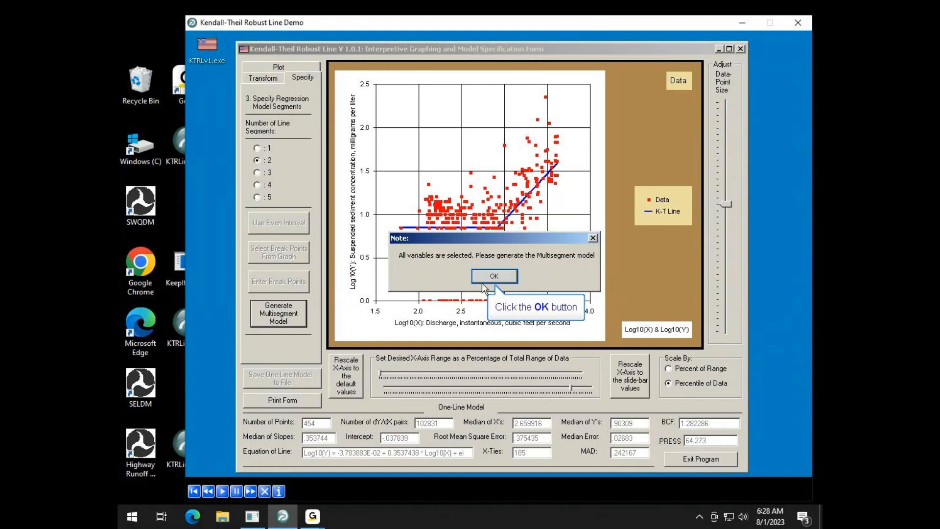
{"action": "left_click", "coordinate": [487, 277]}
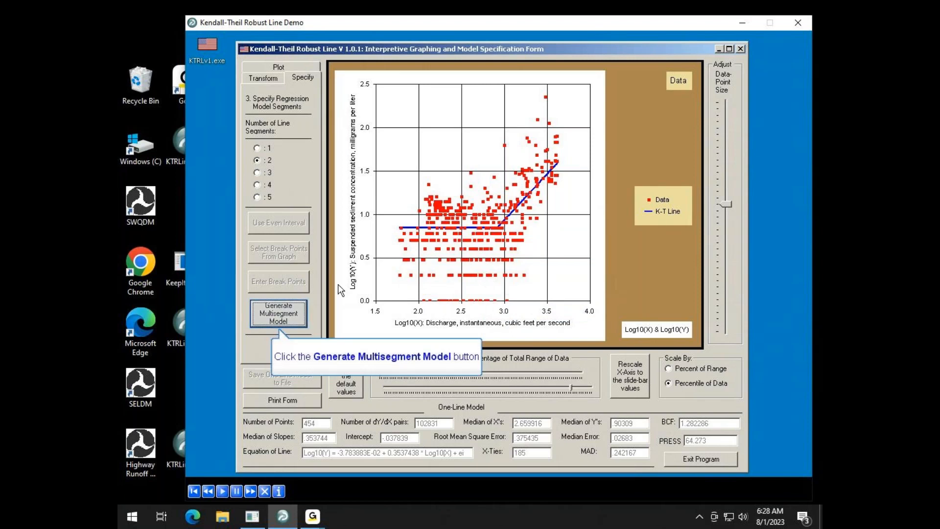
{"action": "left_click", "coordinate": [275, 318]}
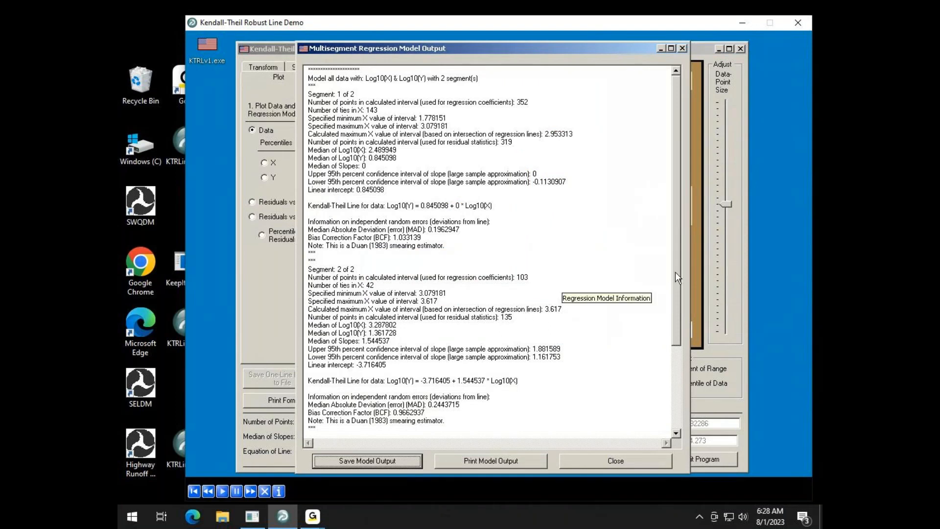
- Save the multisegment model output to file and close the output window
{"action": "left_click_drag", "start_coordinate": [676, 273], "coordinate": [675, 357]}
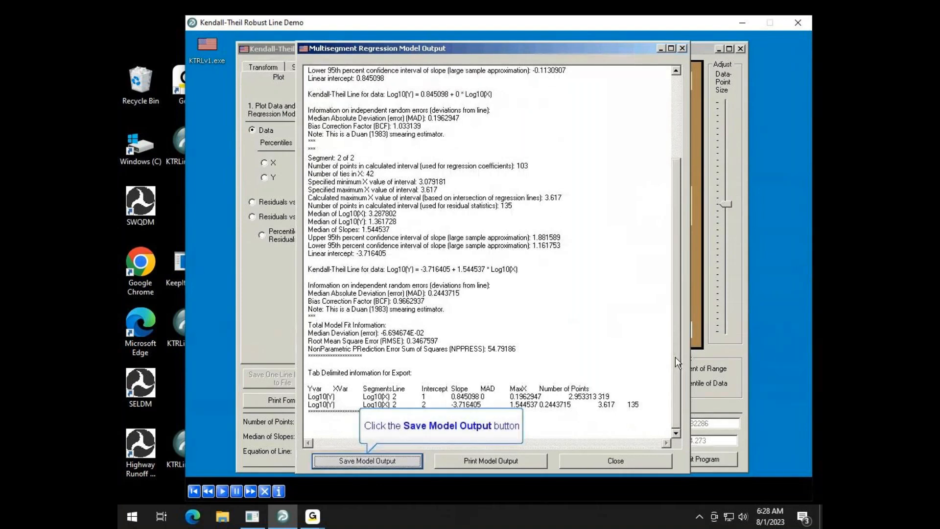
{"action": "left_click", "coordinate": [413, 460]}
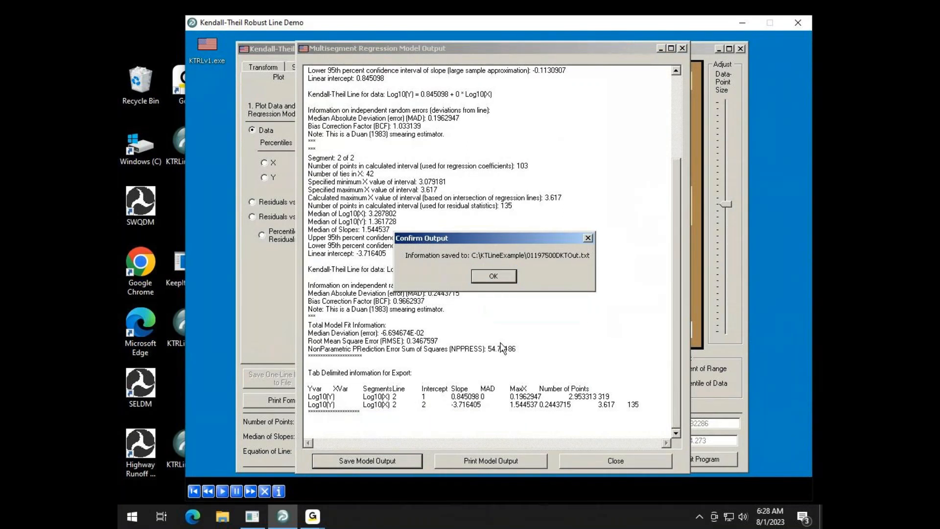
{"action": "left_click", "coordinate": [504, 281]}
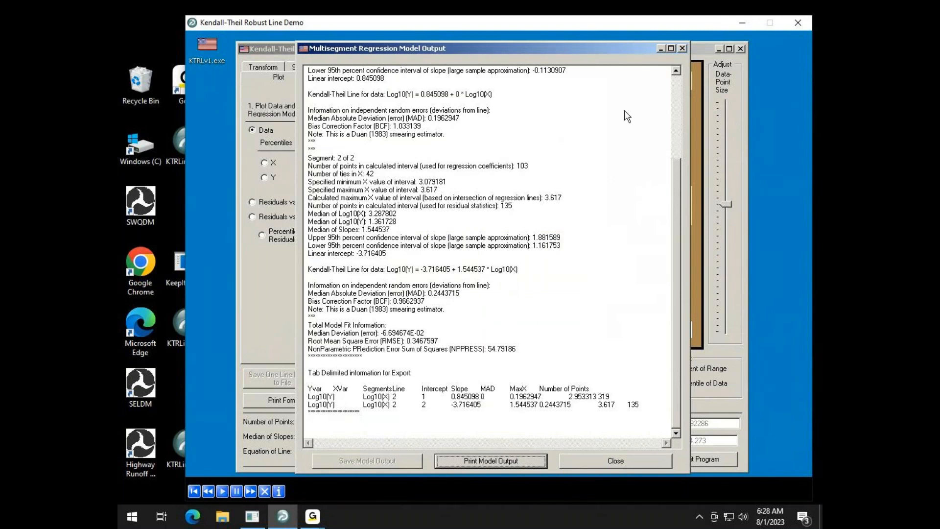
{"action": "mouse_move", "coordinate": [627, 49]}
{"action": "left_mouse_down"}
{"action": "mouse_move", "coordinate": [229, 52]}
{"action": "mouse_move", "coordinate": [386, 61]}
{"action": "mouse_move", "coordinate": [633, 49]}
{"action": "left_mouse_up"}
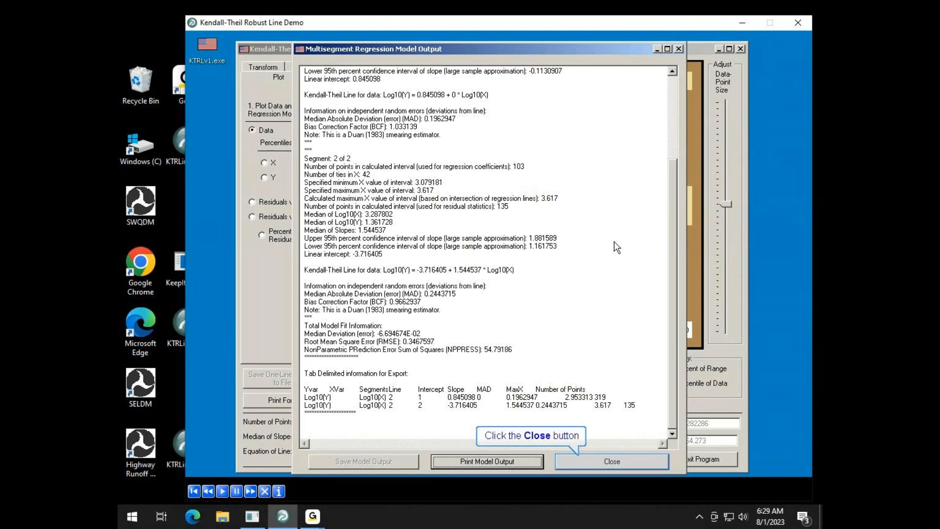
{"action": "left_click", "coordinate": [613, 461]}
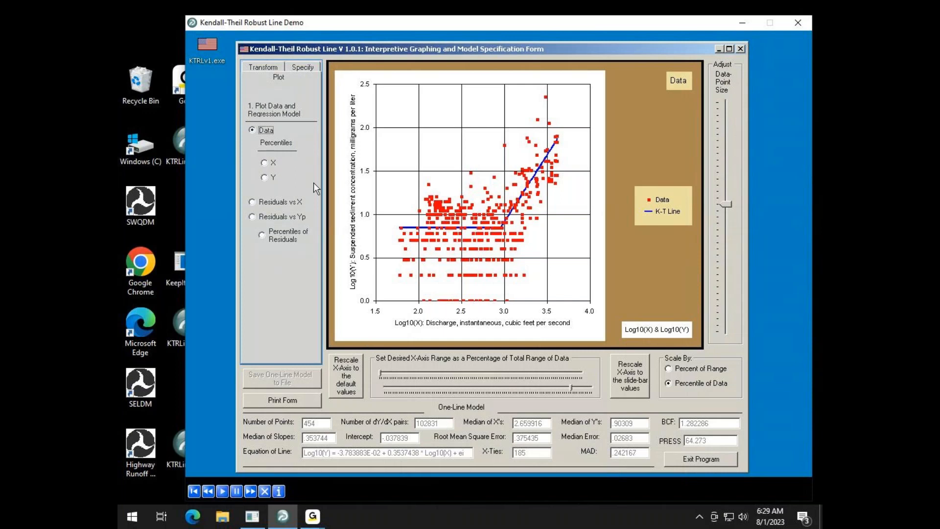
- Enter a segment 1 maximum Log10(X) of 3.1 and a segment 2 minimum of 2.9, and generate the multisegment model
{"action": "left_click", "coordinate": [304, 67]}
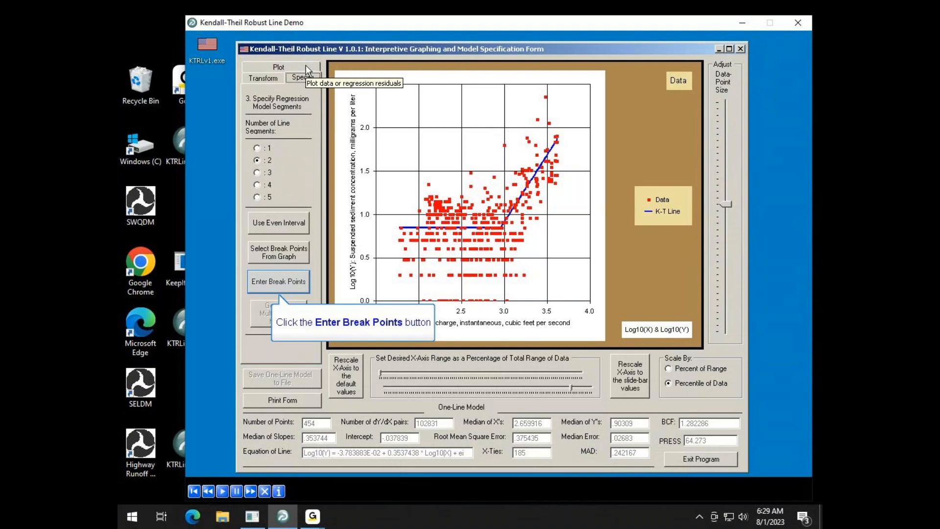
{"action": "left_click", "coordinate": [286, 279]}
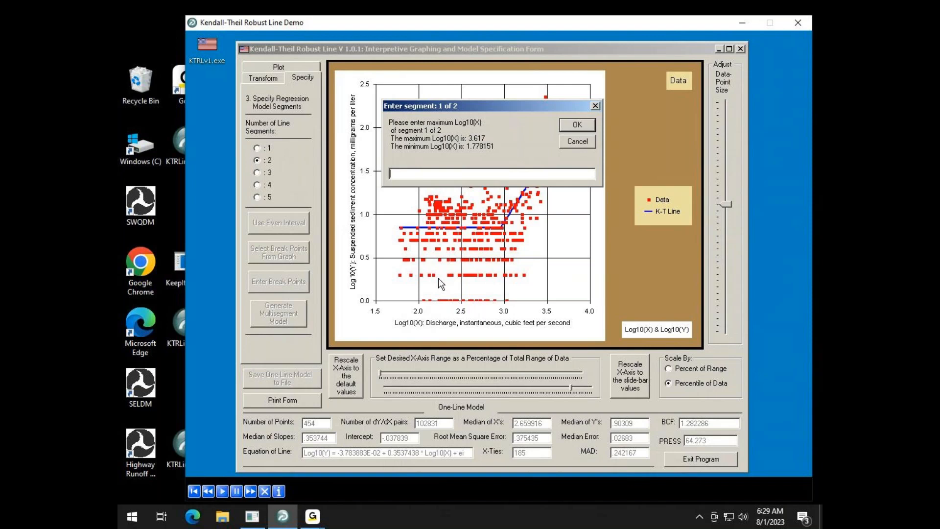
{"action": "type", "text": "3.1"}
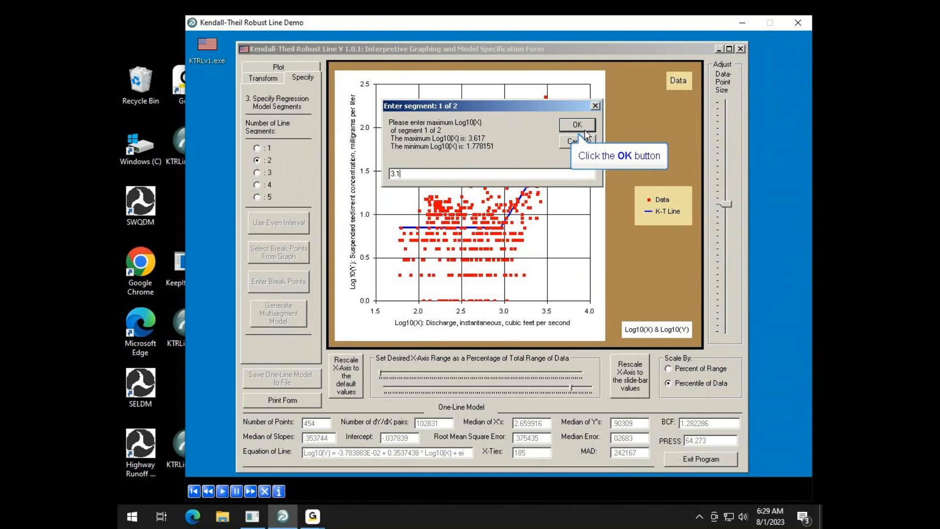
{"action": "left_click", "coordinate": [585, 126]}
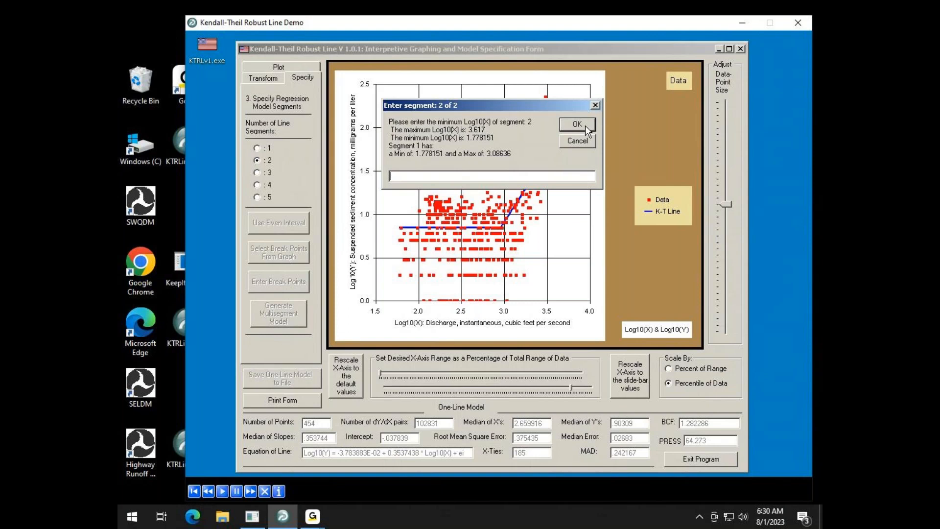
{"action": "type", "text": "2.9"}
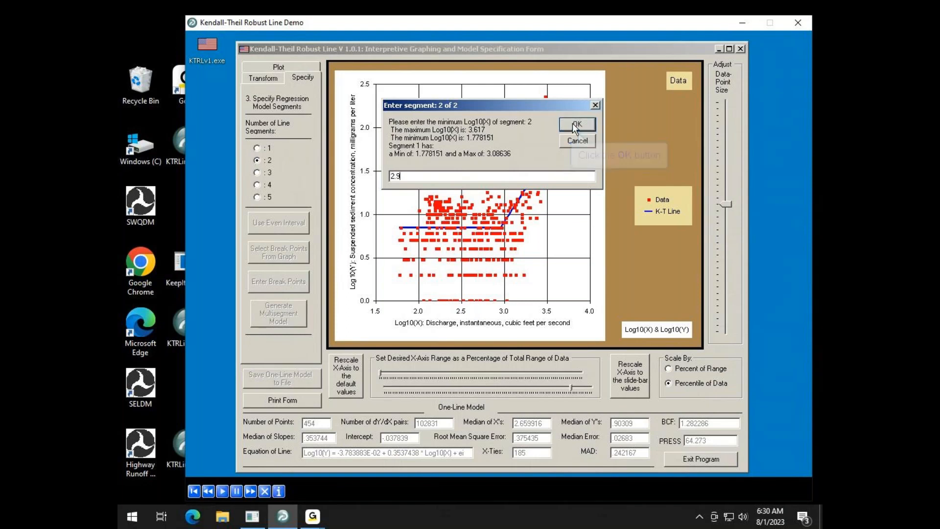
{"action": "left_click", "coordinate": [574, 126]}
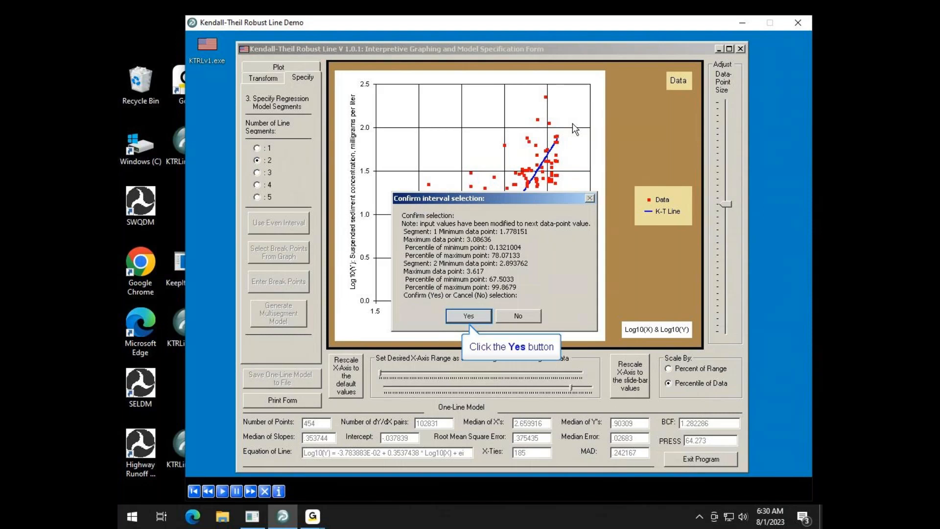
{"action": "left_click", "coordinate": [469, 316]}
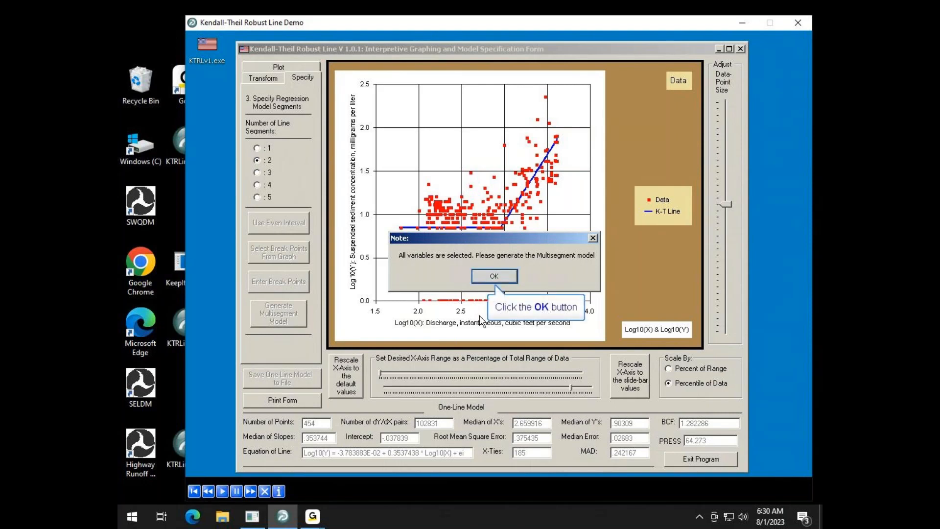
{"action": "left_click", "coordinate": [492, 277]}
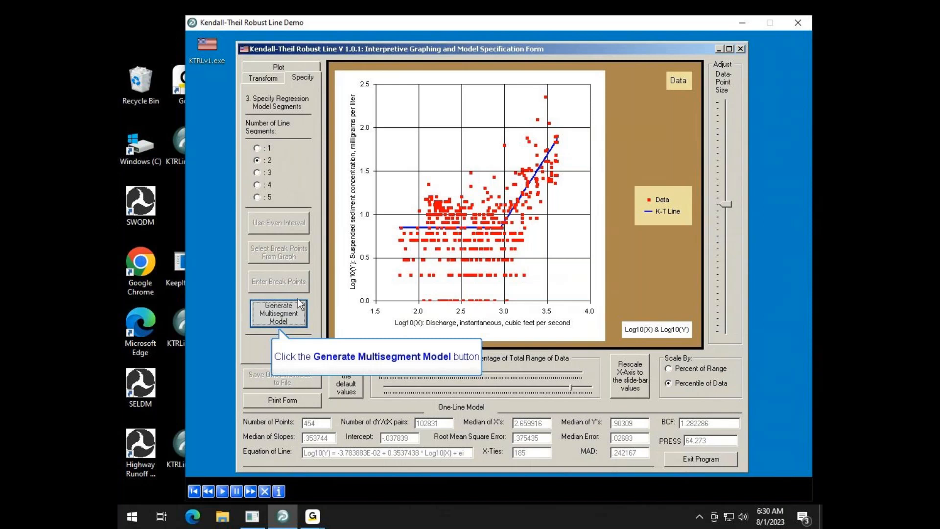
{"action": "left_click", "coordinate": [289, 316]}
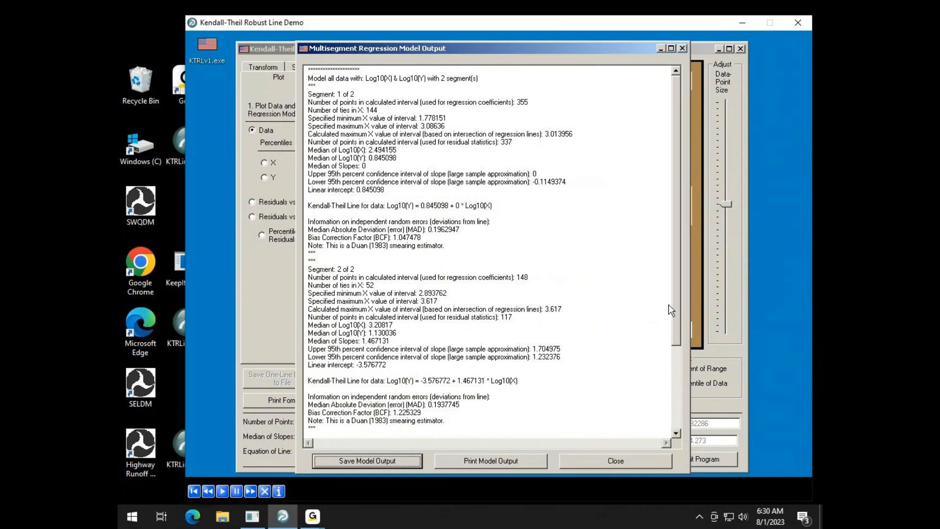
- Review the rest of the two-segment model output, save it to file, and close the output window
{"action": "left_click_drag", "start_coordinate": [672, 304], "coordinate": [671, 378]}
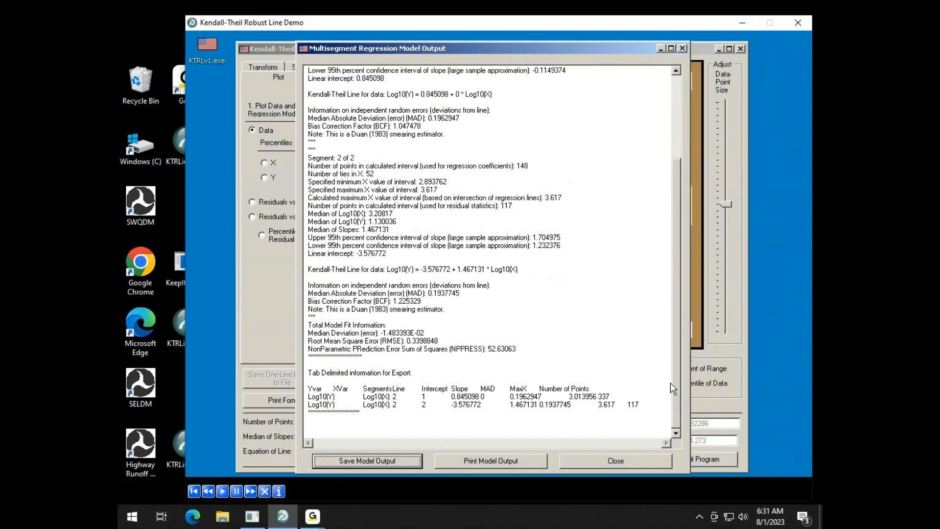
{"action": "left_click", "coordinate": [397, 462]}
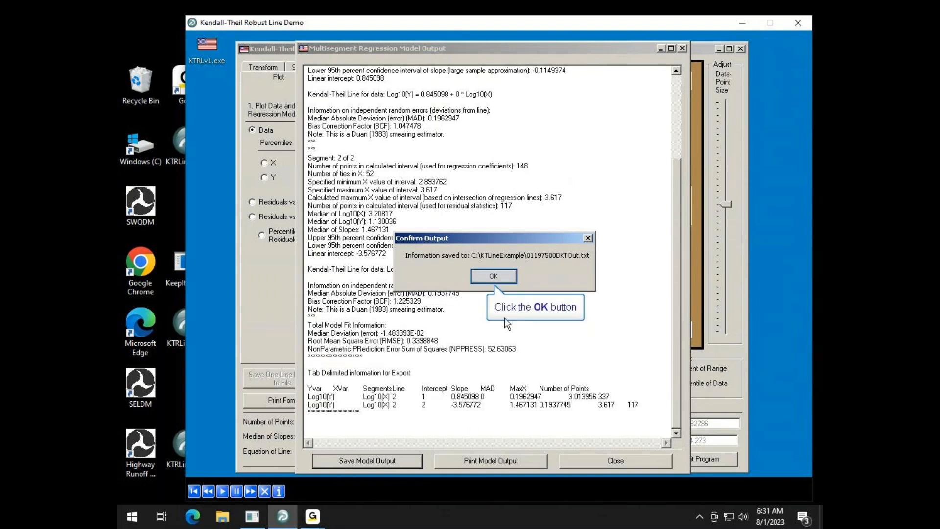
{"action": "left_click", "coordinate": [506, 278]}
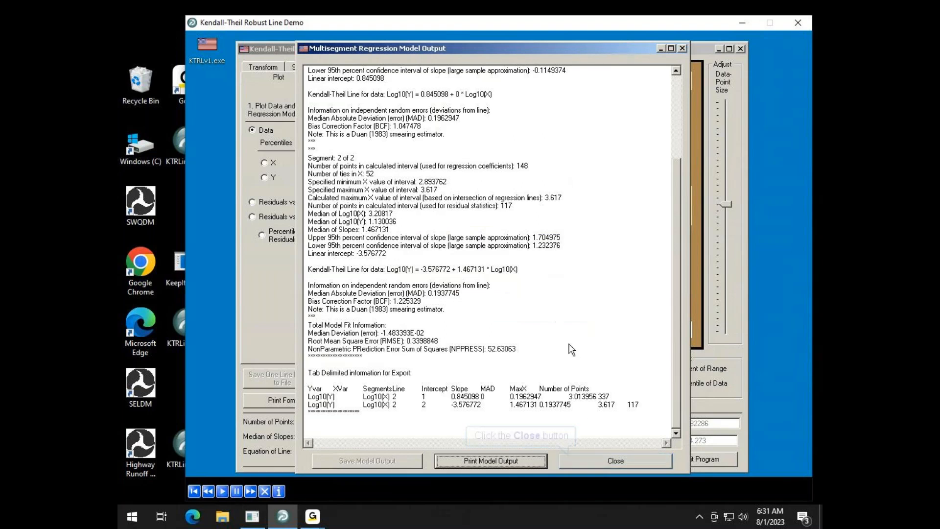
{"action": "left_click", "coordinate": [583, 463]}
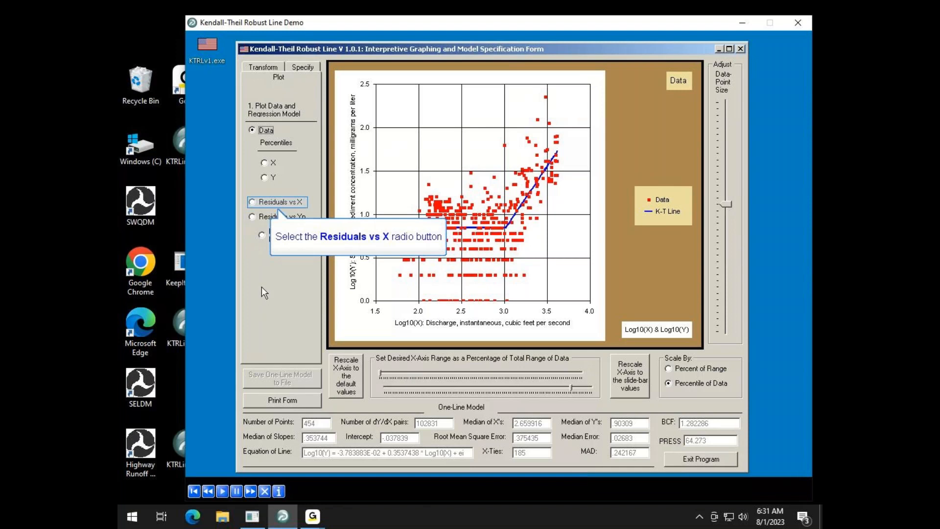
- Plot the two-segment model's residuals against X, against predicted Y, and as percentiles of residuals
{"action": "left_click", "coordinate": [252, 202]}
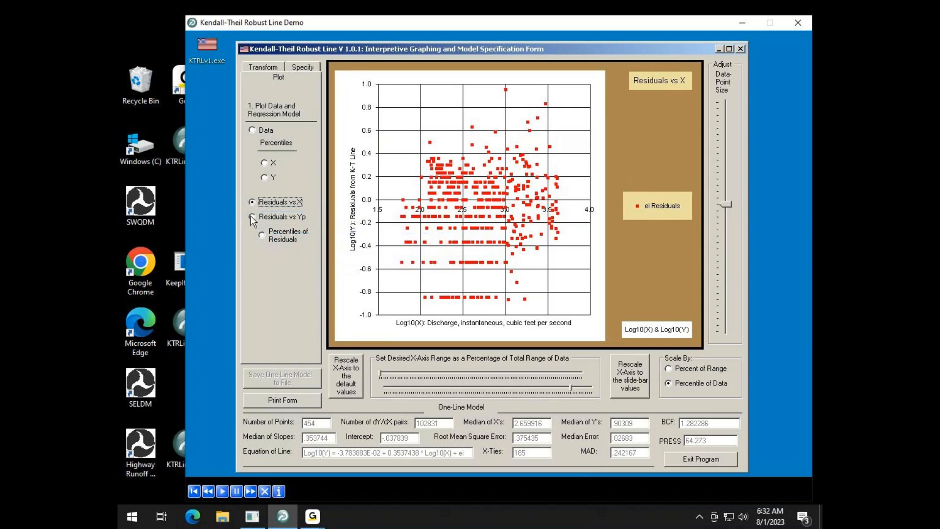
{"action": "left_click", "coordinate": [252, 217]}
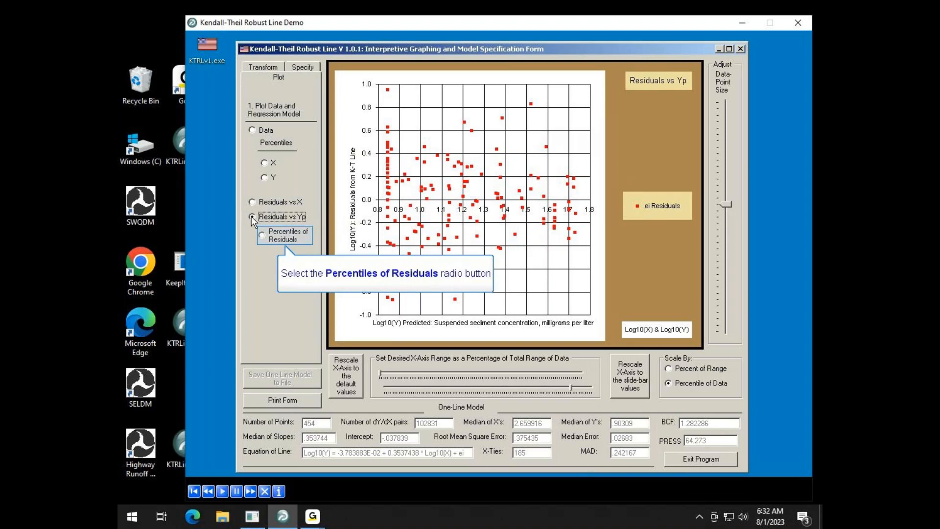
{"action": "left_click", "coordinate": [262, 234]}
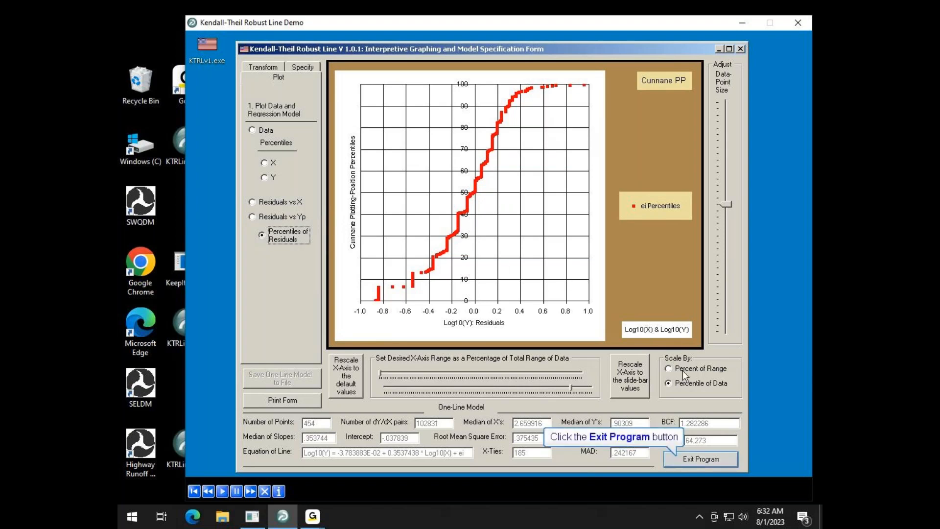
- Exit the Kendall-Theil Robust Line program and confirm the exit
{"action": "left_click", "coordinate": [704, 459]}
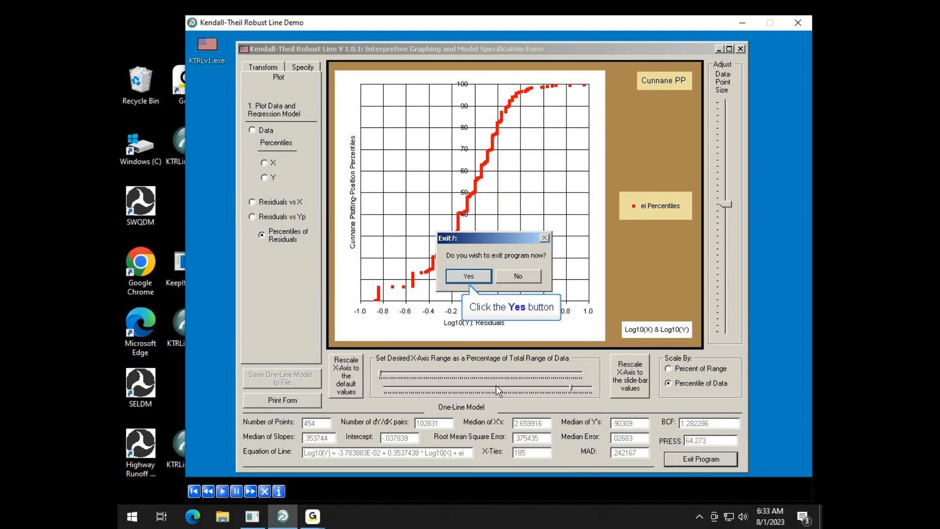
{"action": "left_click", "coordinate": [463, 277]}
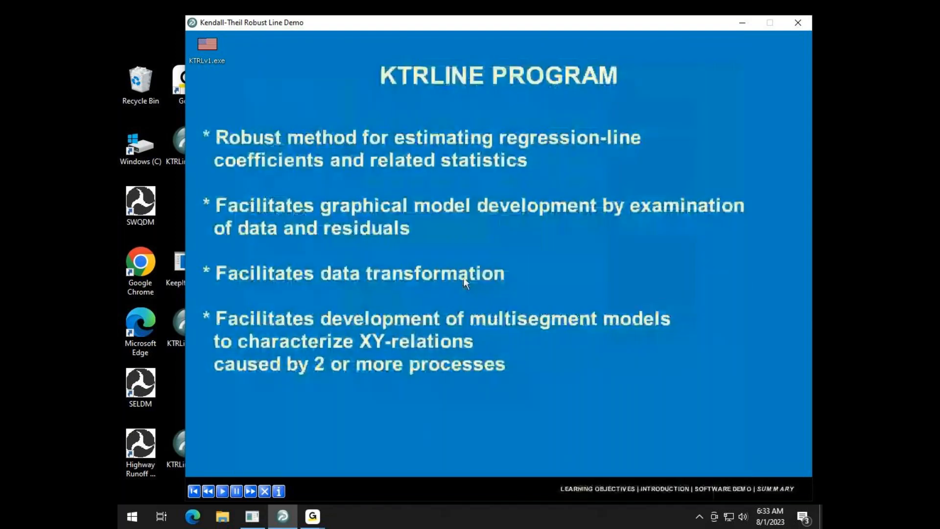